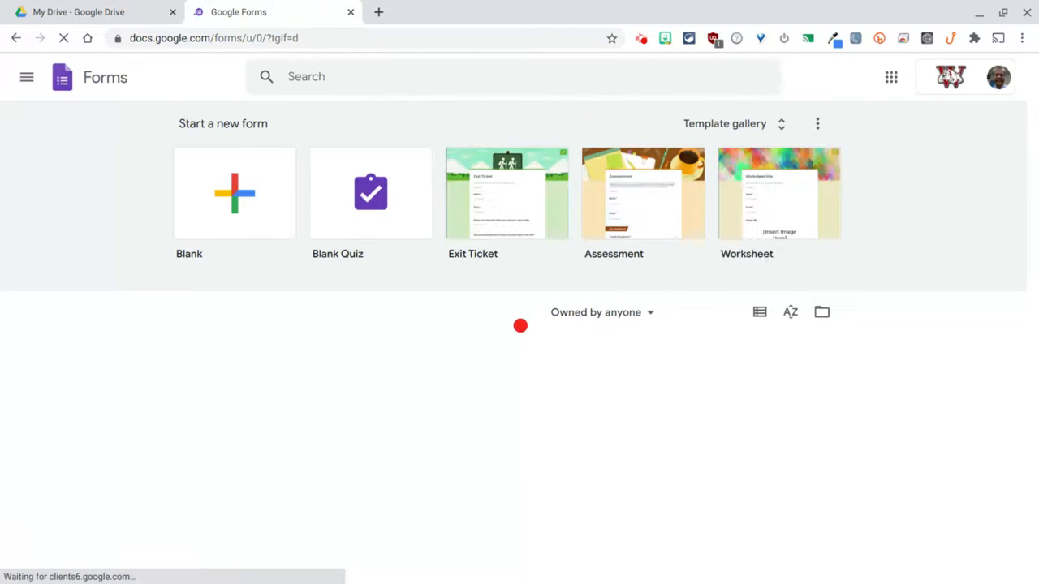
Look through the form templates and the recent forms on the Forms home page.
click(786, 239)
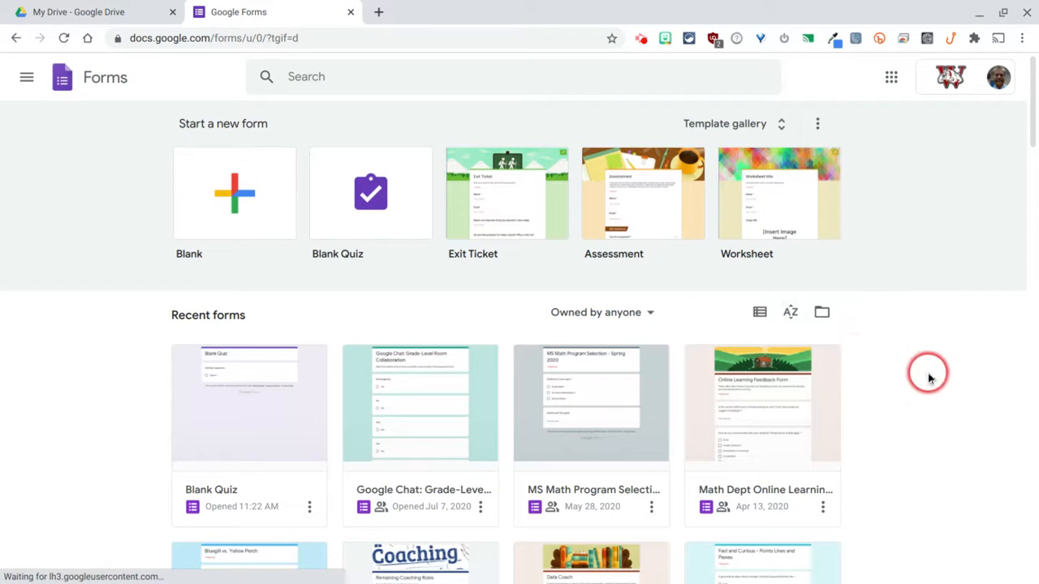
scroll(928, 377, down, 2)
scroll(928, 378, down, 2)
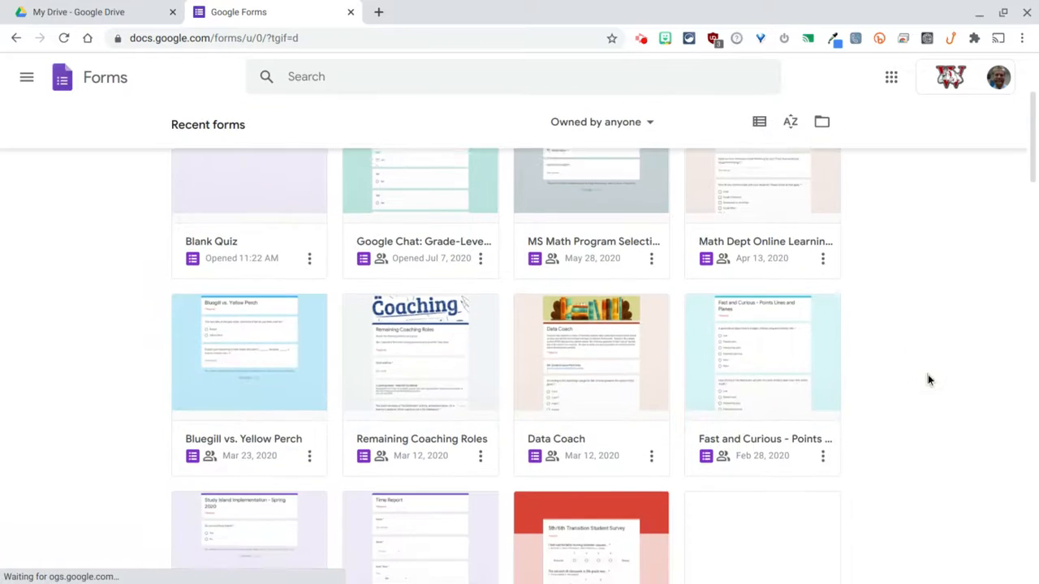
scroll(928, 378, down, 2)
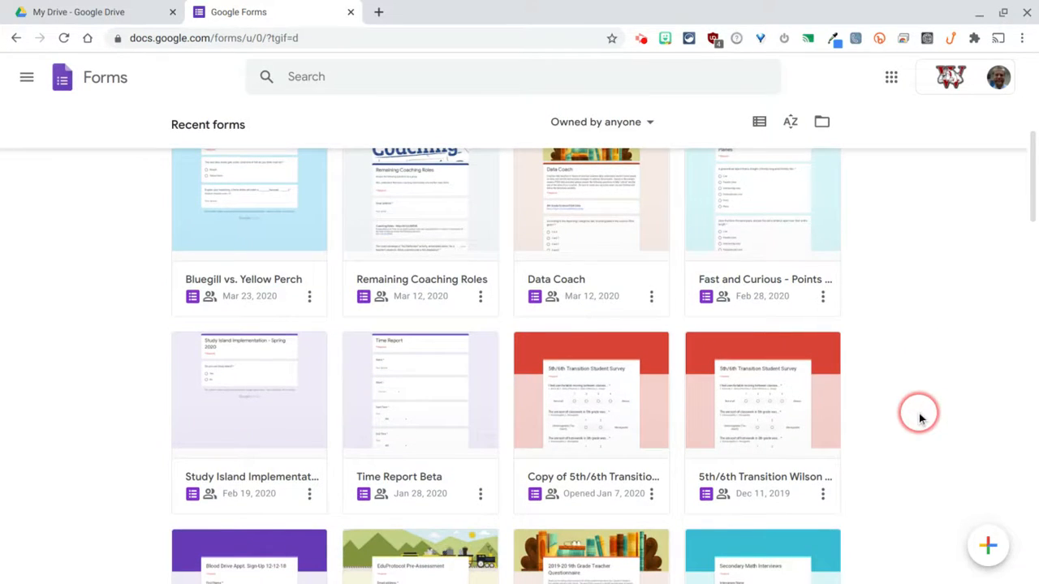
scroll(919, 418, up, 5)
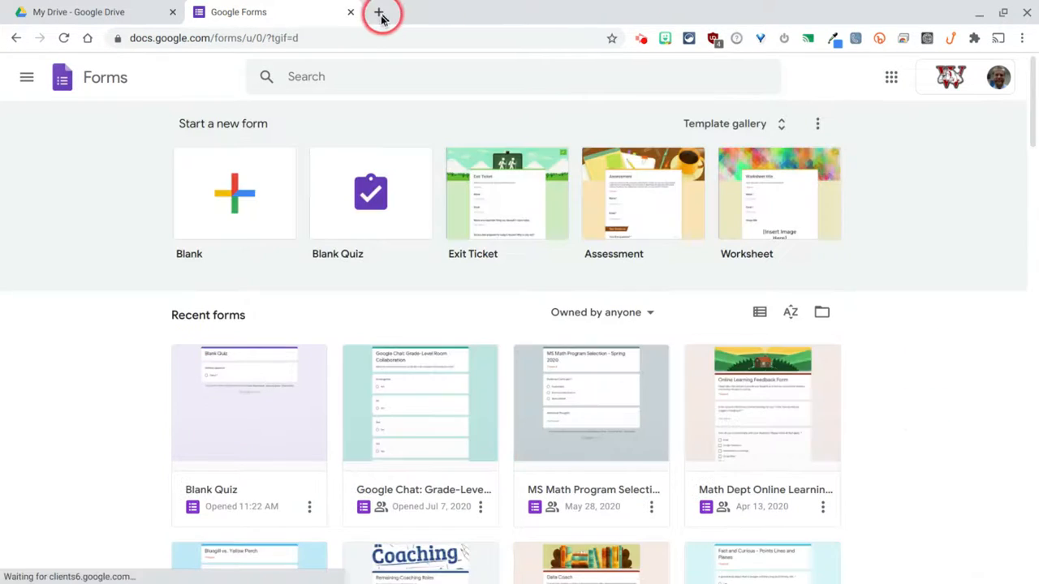
click(341, 32)
text(forms.)
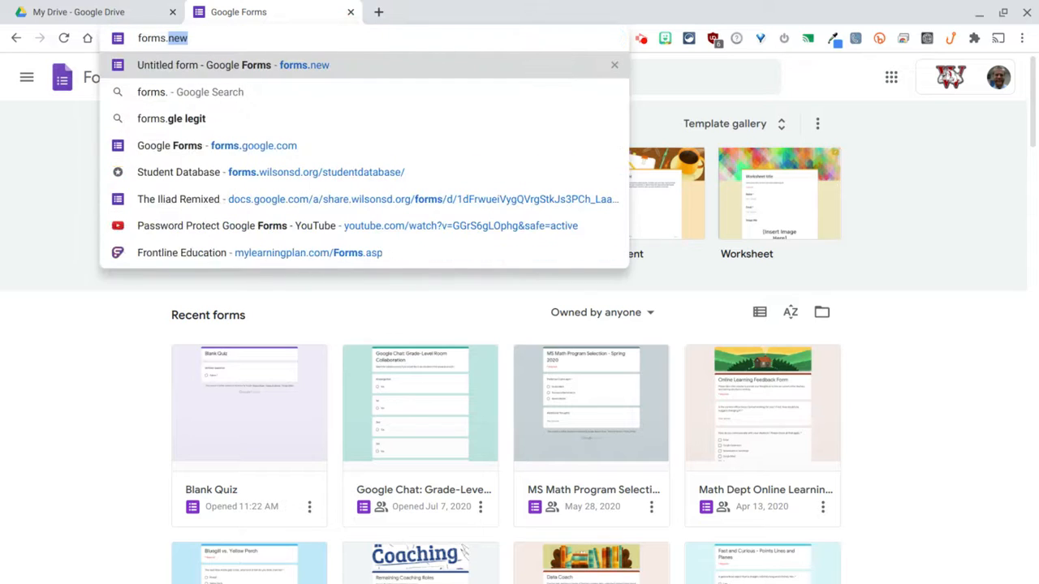
text(new)
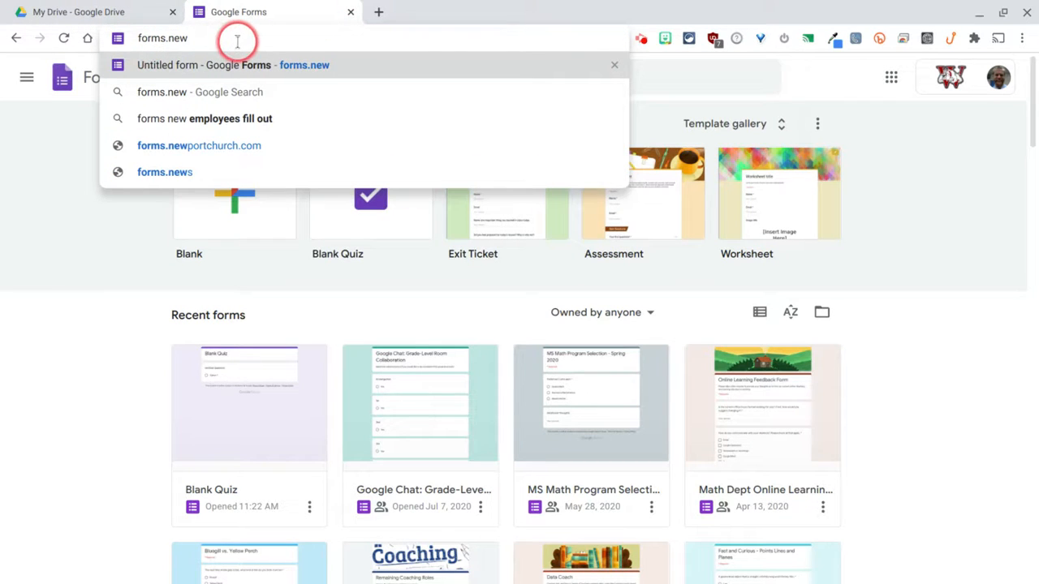
click(351, 14)
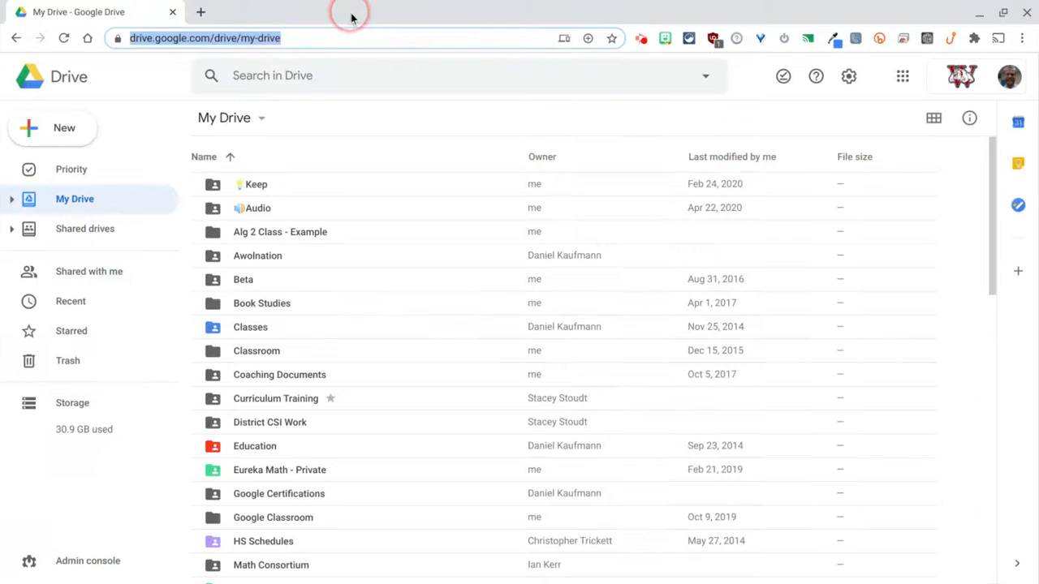
Open the Beta folder in My Drive.
click(343, 37)
click(338, 72)
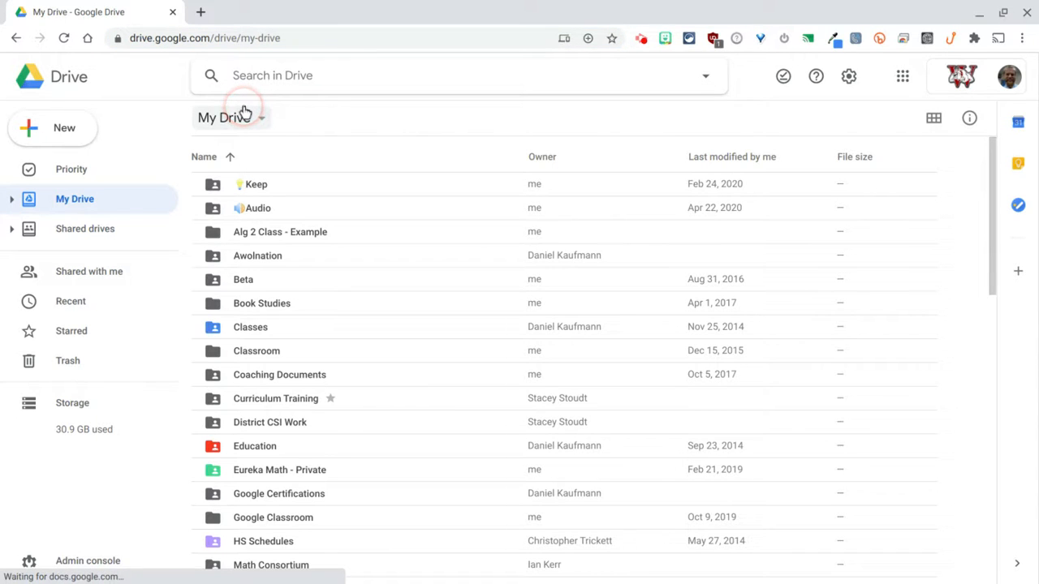
click(241, 280)
double_click(241, 280)
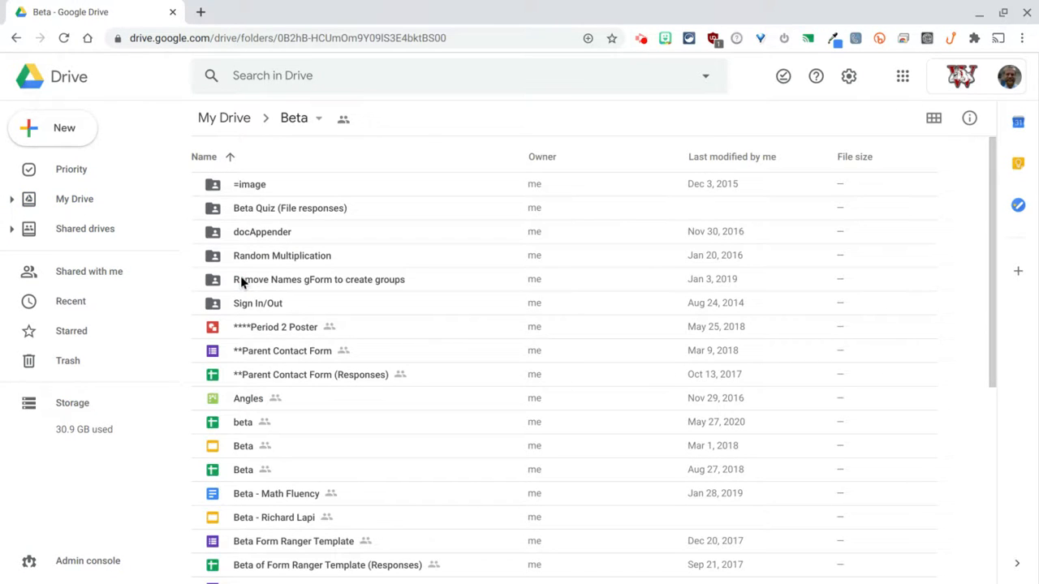
Create a new blank Google Form inside the Beta folder.
click(63, 138)
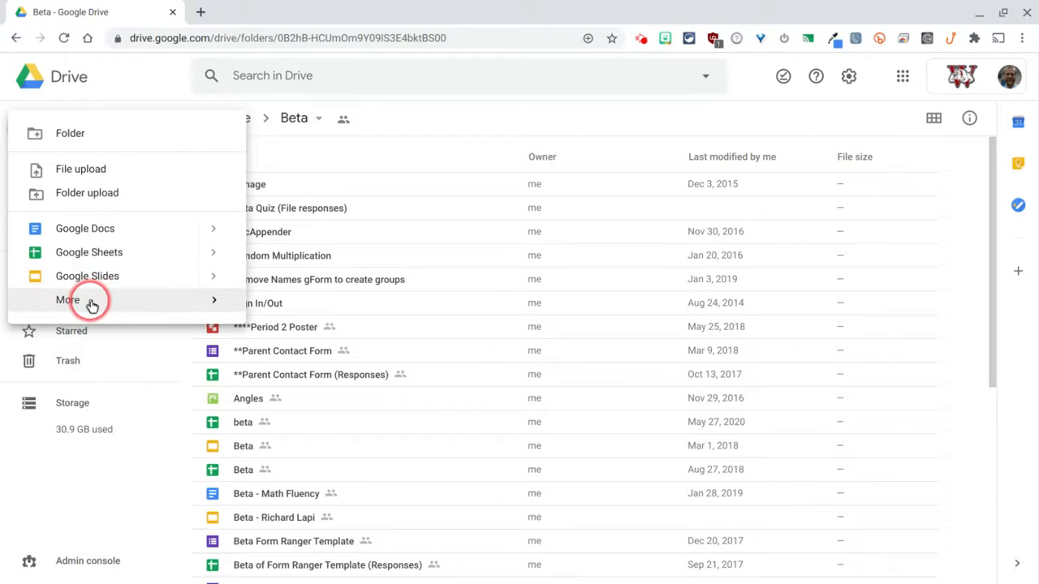
mouse_move(102, 305)
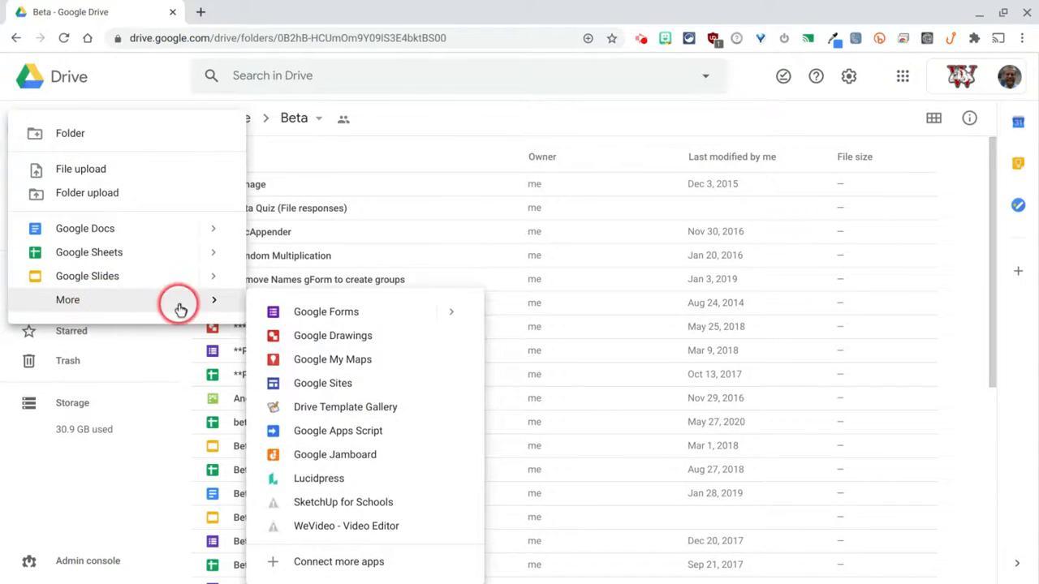
mouse_move(453, 315)
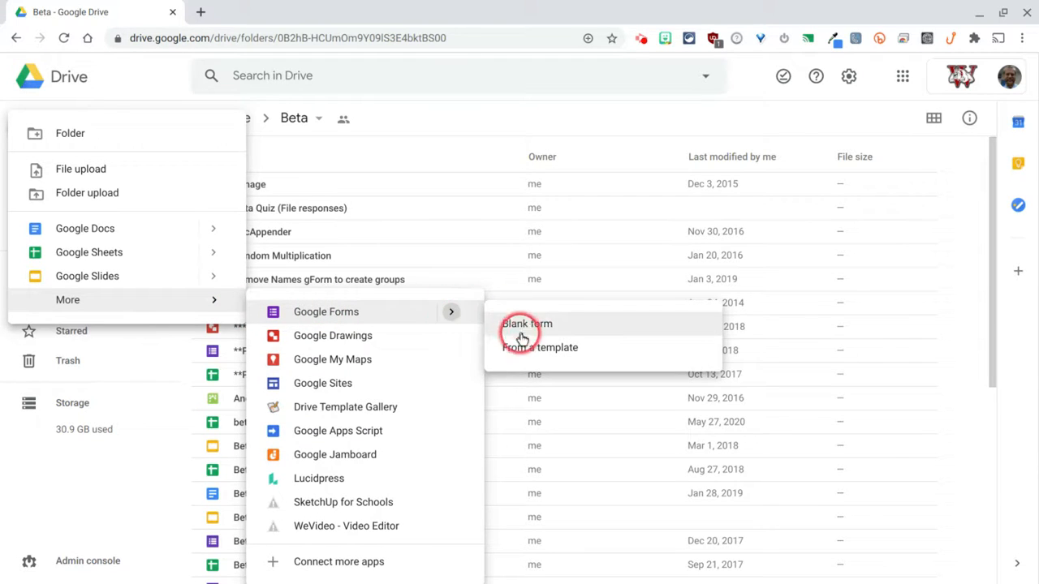
click(352, 312)
click(668, 351)
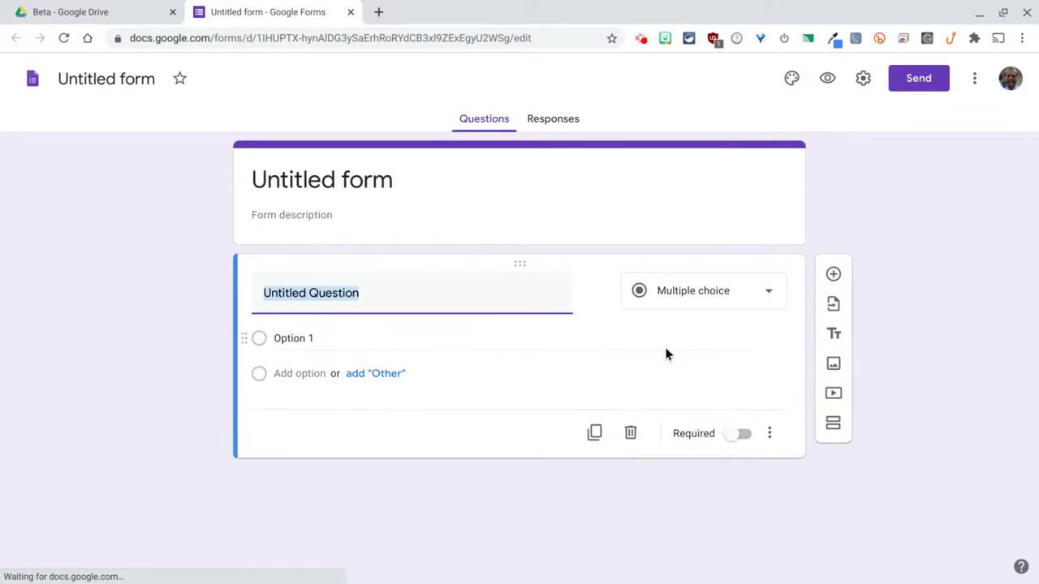
Title the form "Beta Test" and apply the same name to the form file.
click(343, 177)
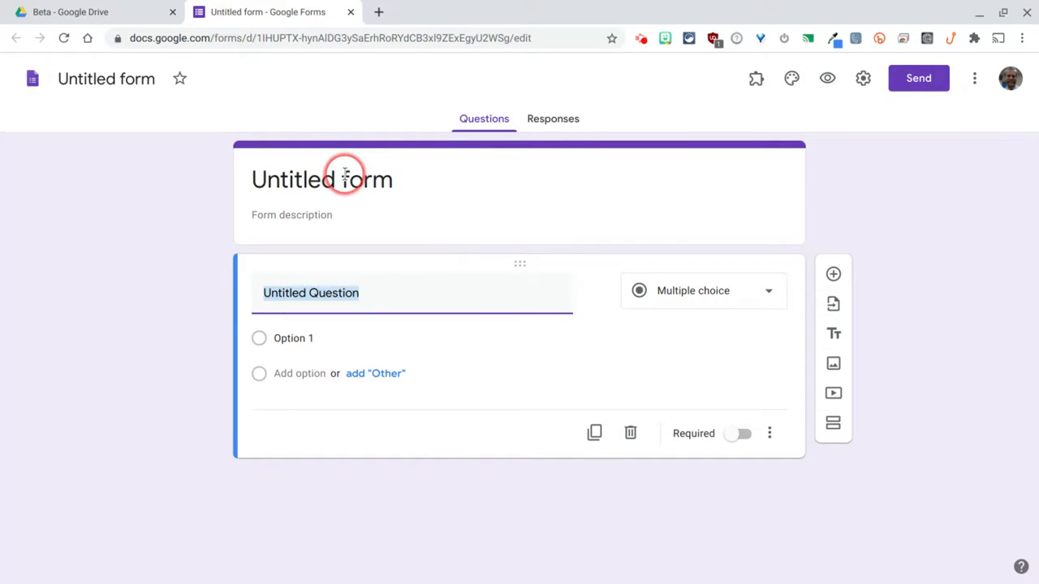
text(Beta Test)
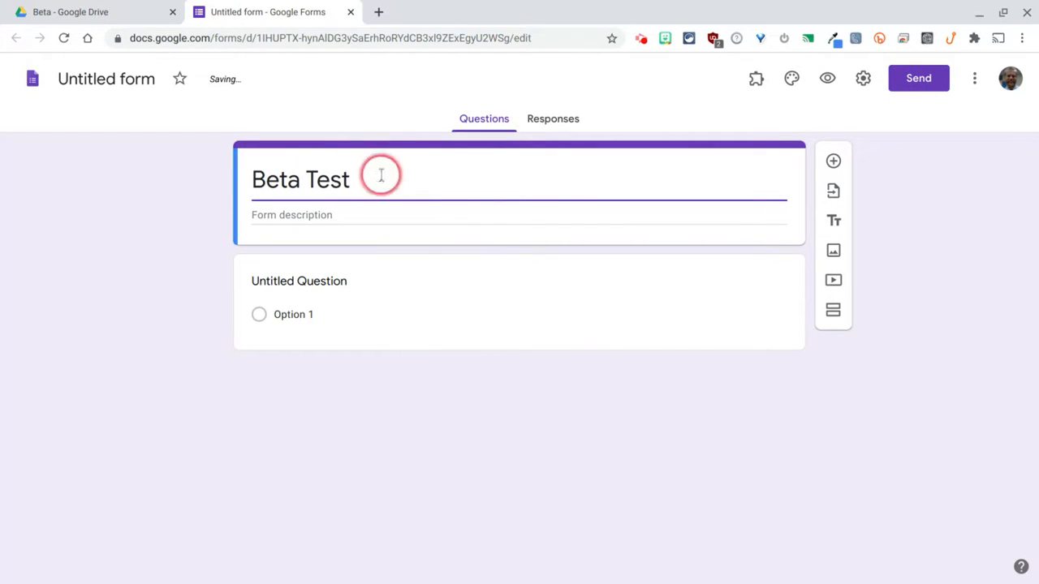
click(105, 74)
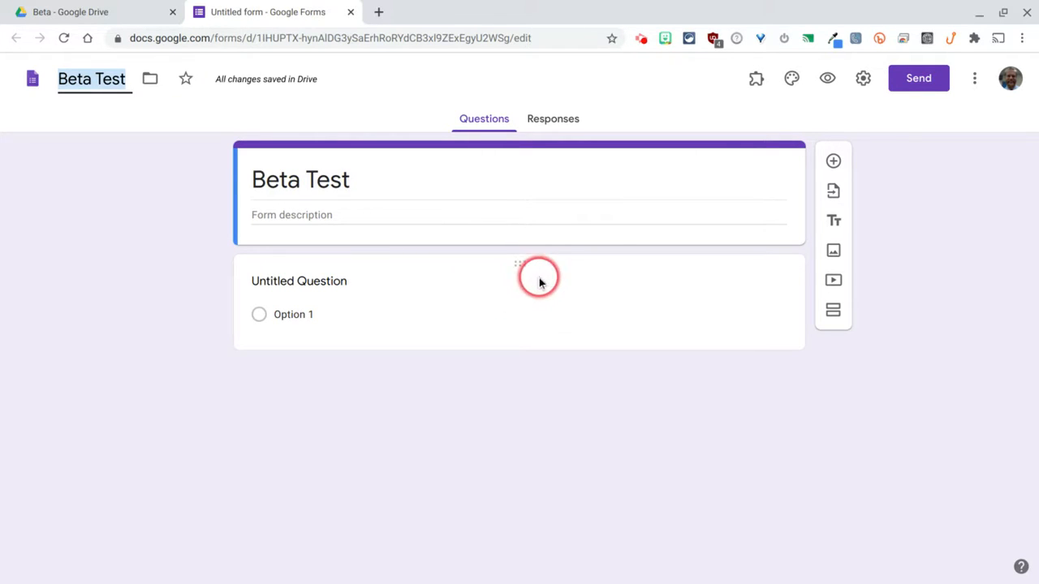
Preview the form and its web address as respondents see it, and check the options for sending it.
click(828, 80)
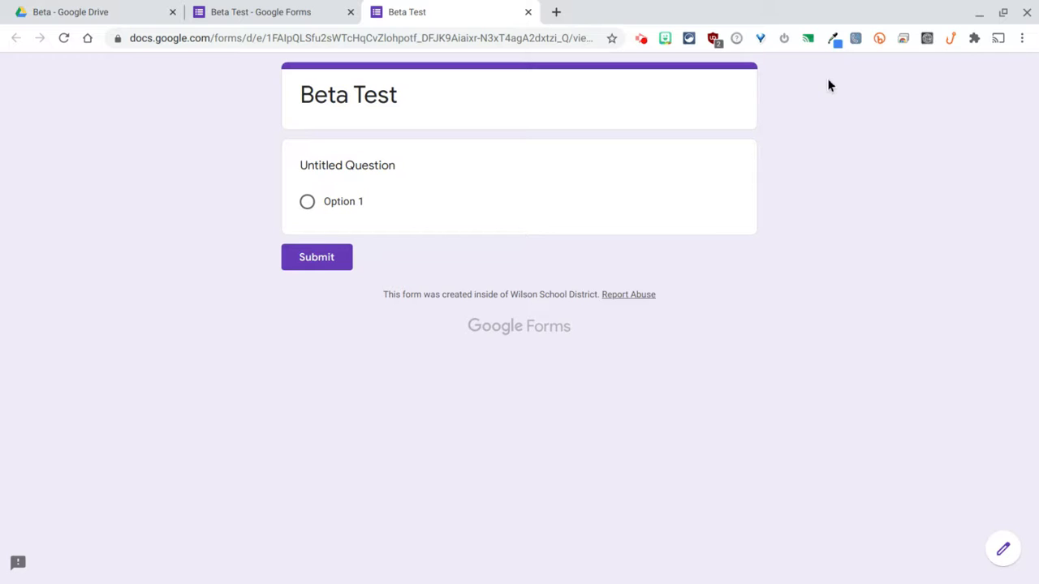
click(414, 37)
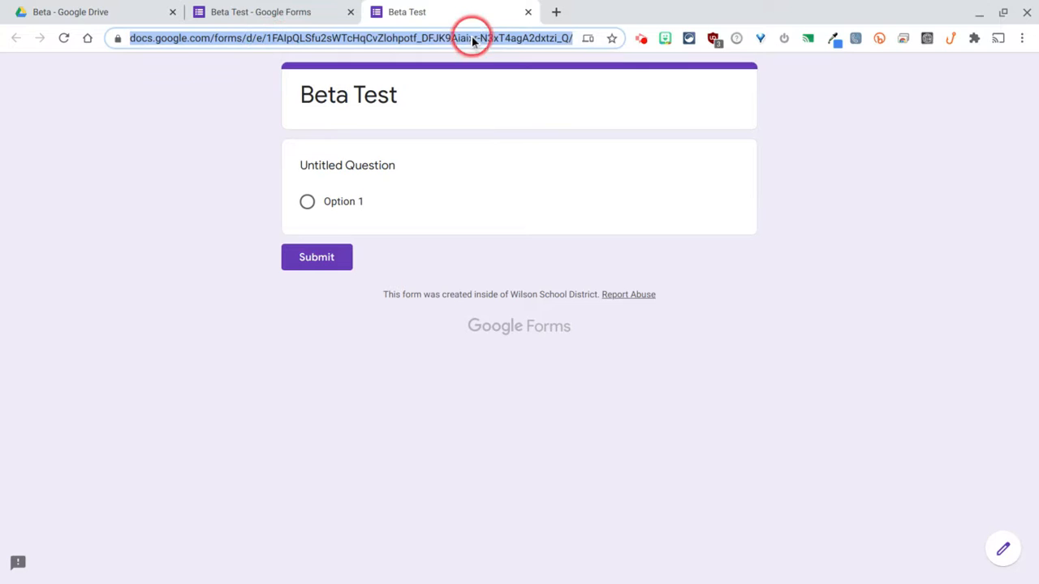
click(528, 11)
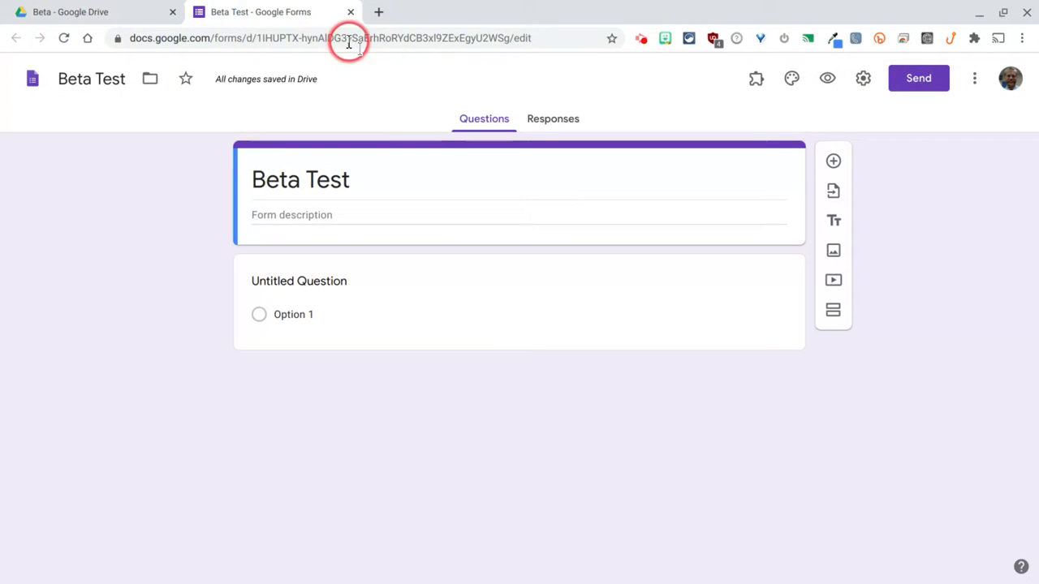
click(919, 79)
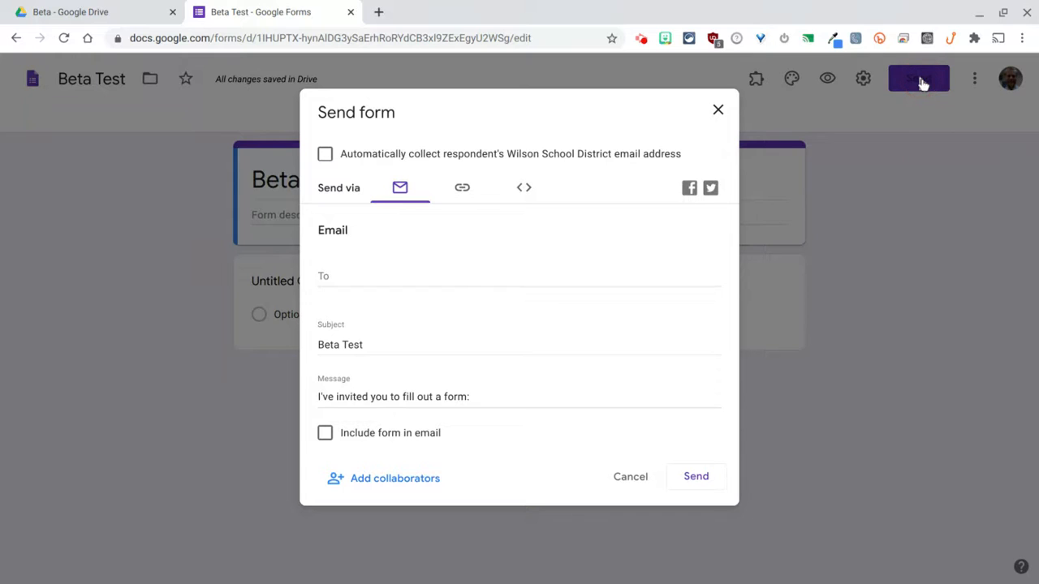
click(618, 479)
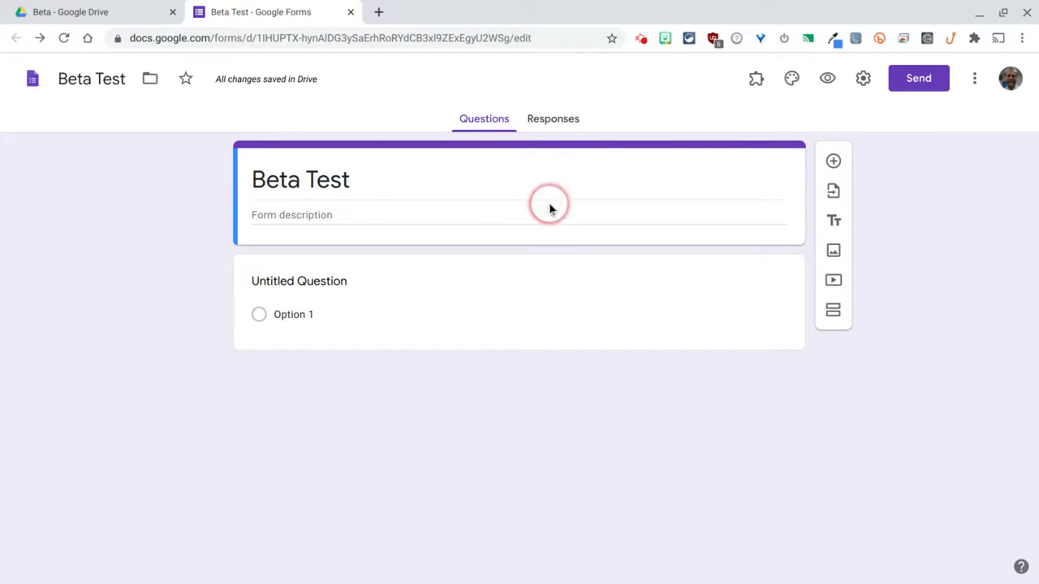
Examine the form's responses area, including the spreadsheet and response destination options, and return to the questions.
click(556, 121)
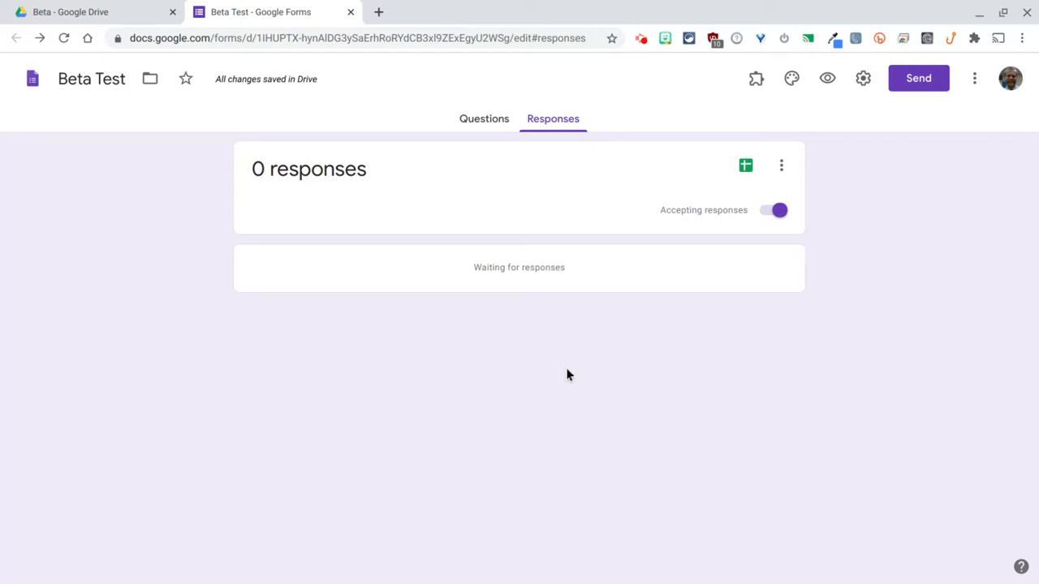
click(747, 169)
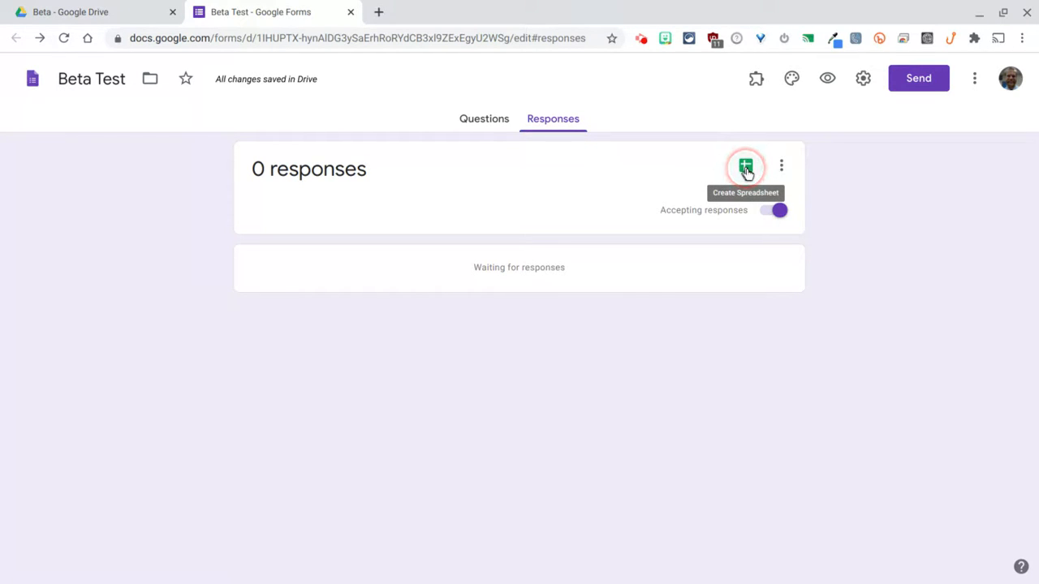
click(781, 167)
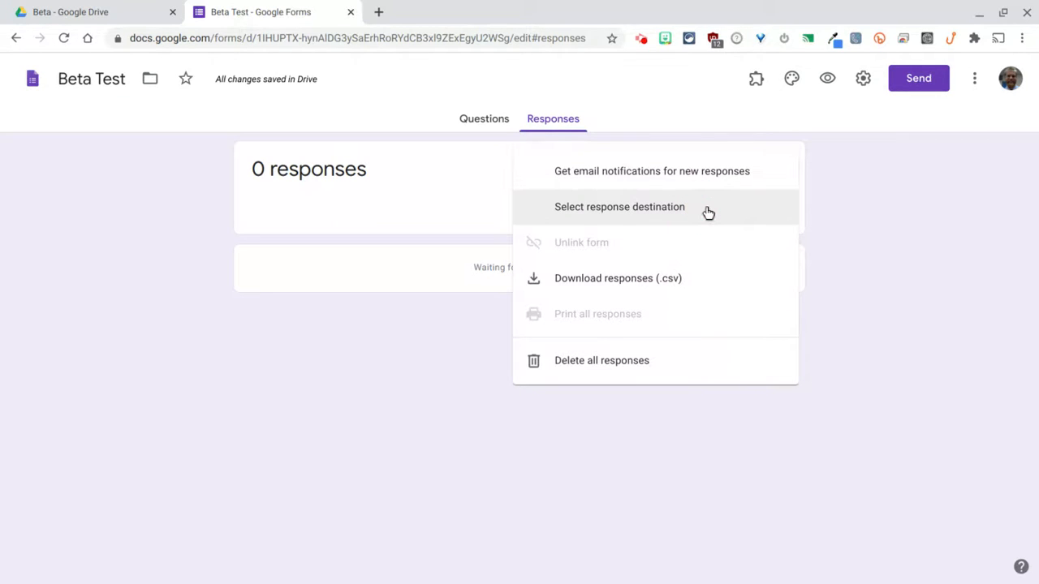
click(858, 203)
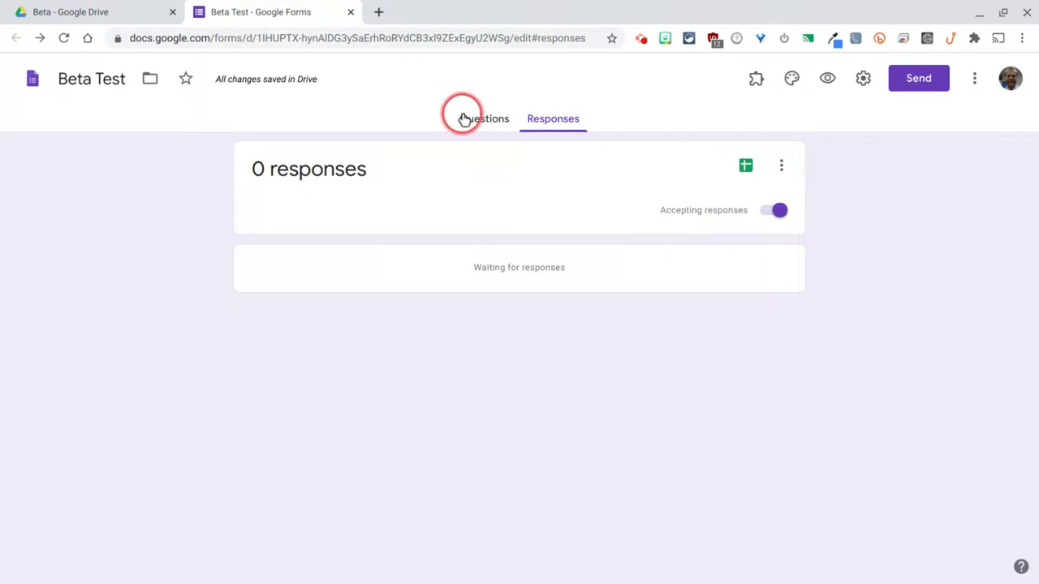
click(454, 118)
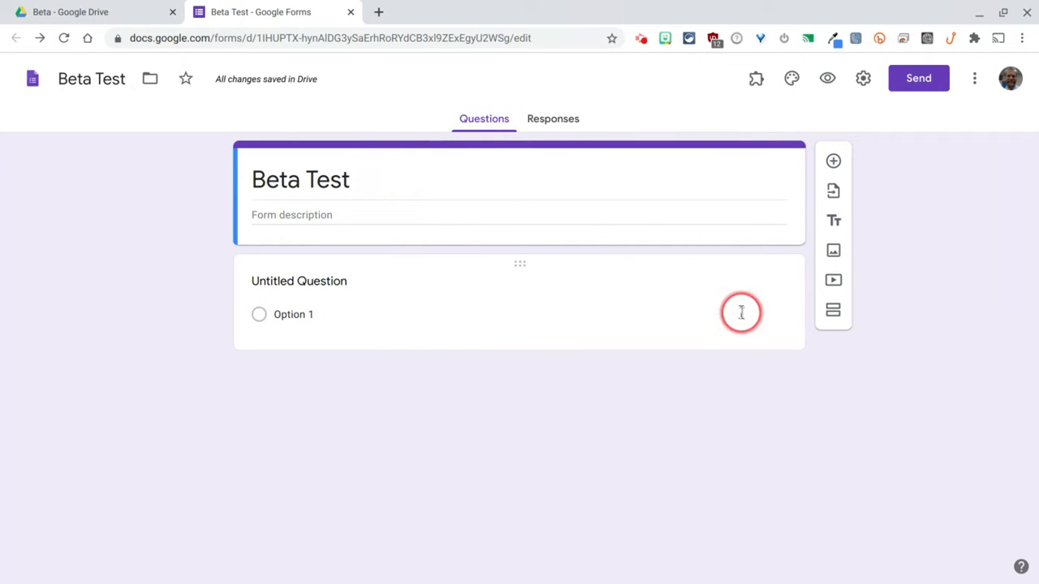
Examine the form's theme options for header image, theme color, background color and font style.
click(792, 79)
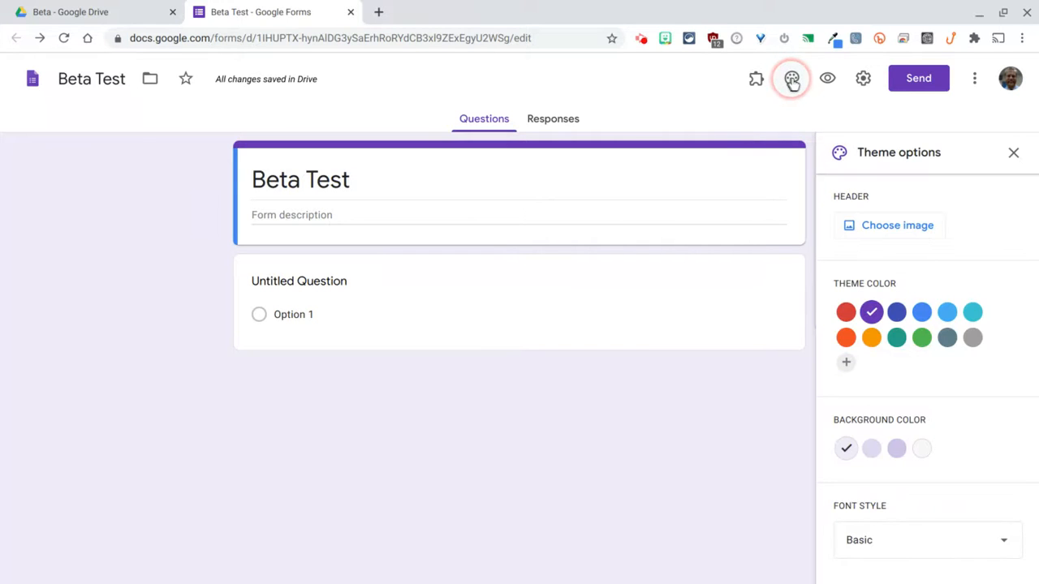
click(1013, 154)
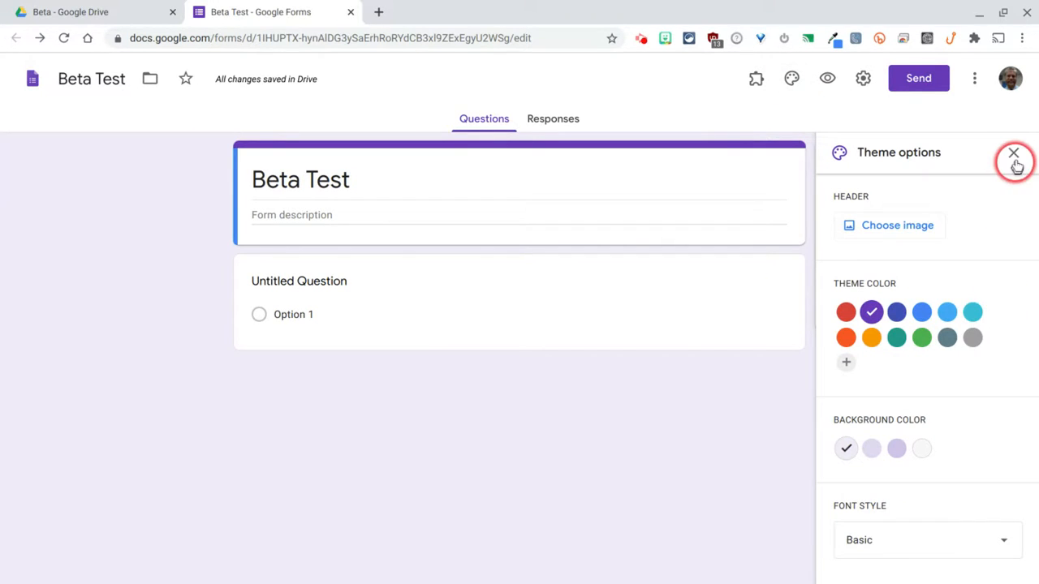
click(828, 79)
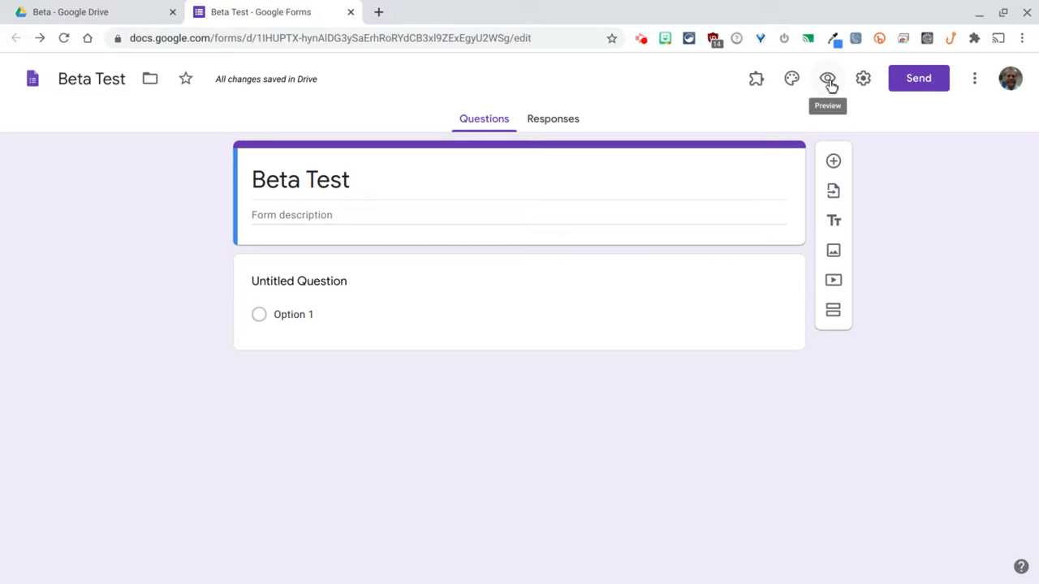
Review the form's general, presentation and quiz settings, trying "Yay!!!" as the confirmation message, and discard the changes.
click(862, 81)
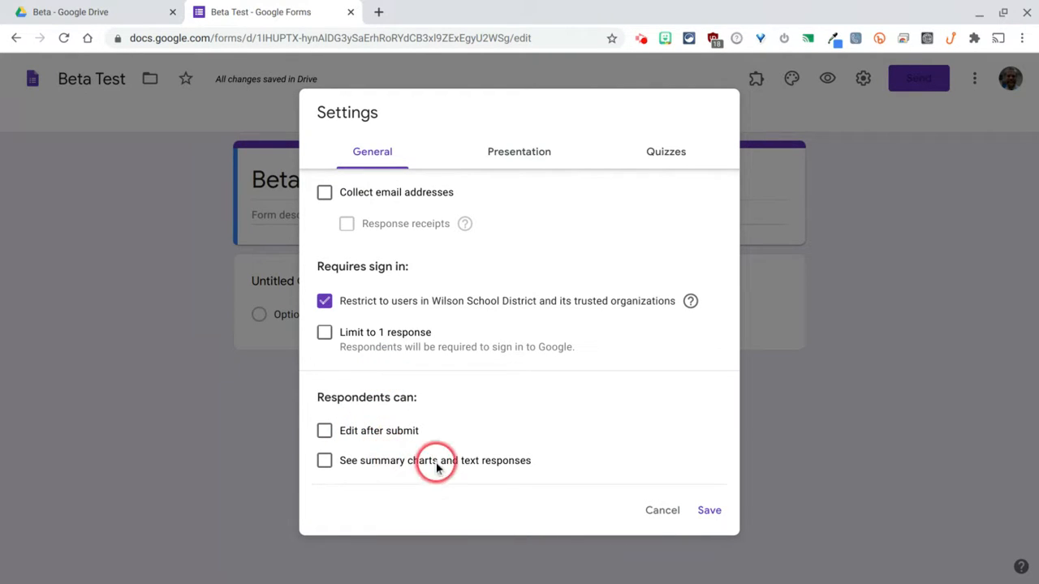
click(523, 158)
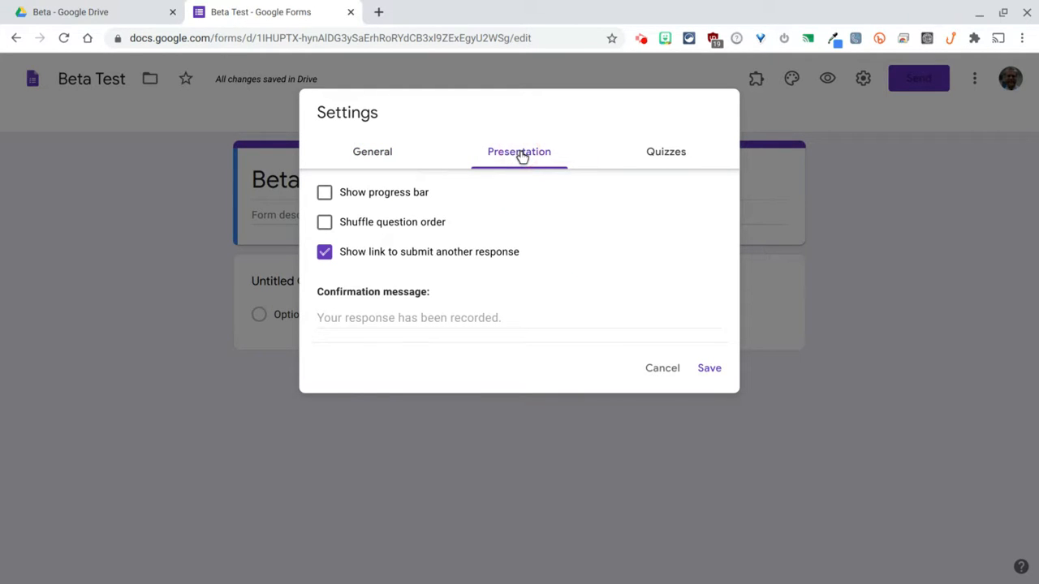
click(418, 317)
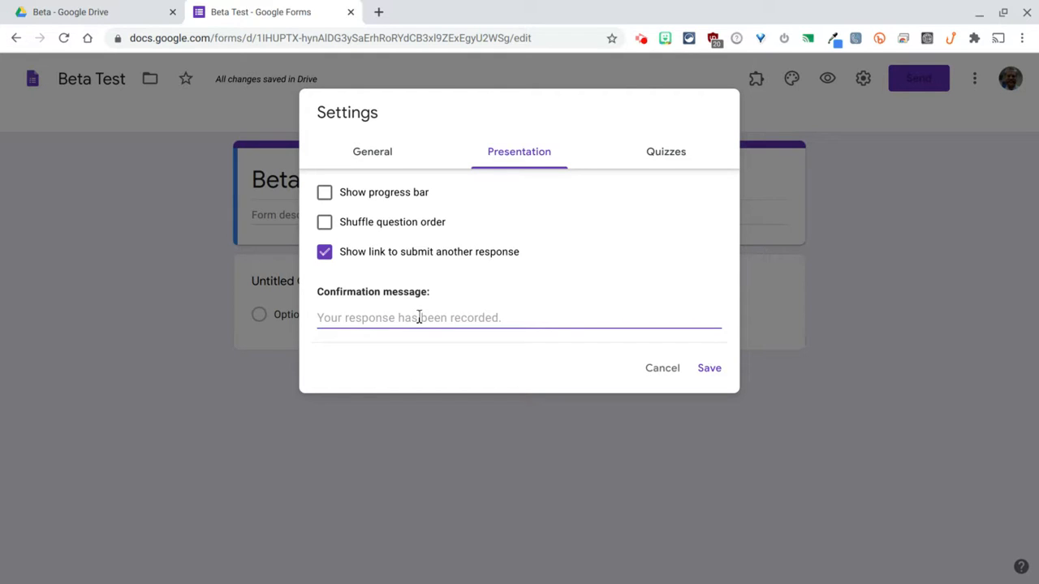
text(Yay!!!)
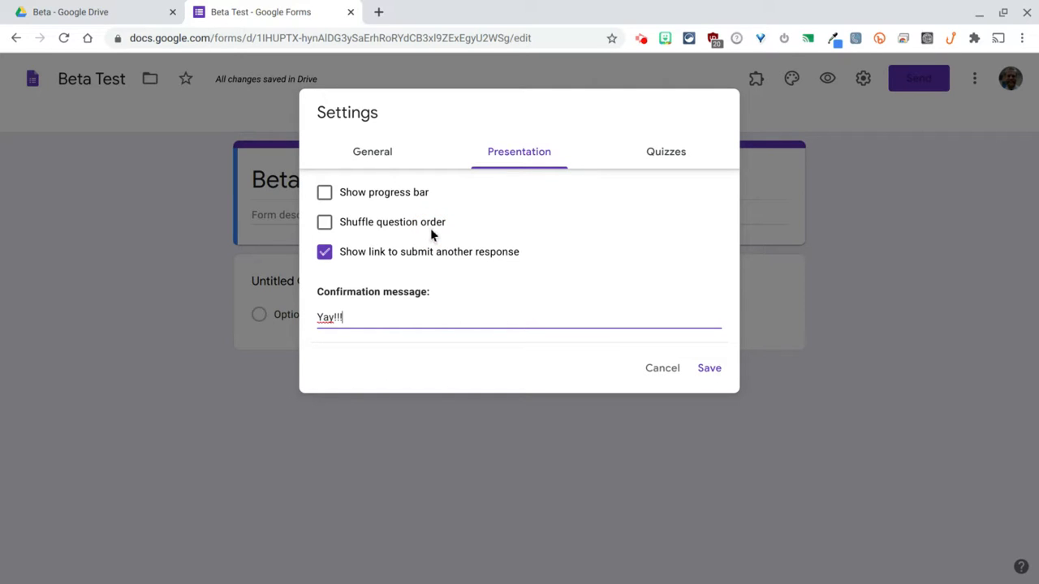
click(662, 153)
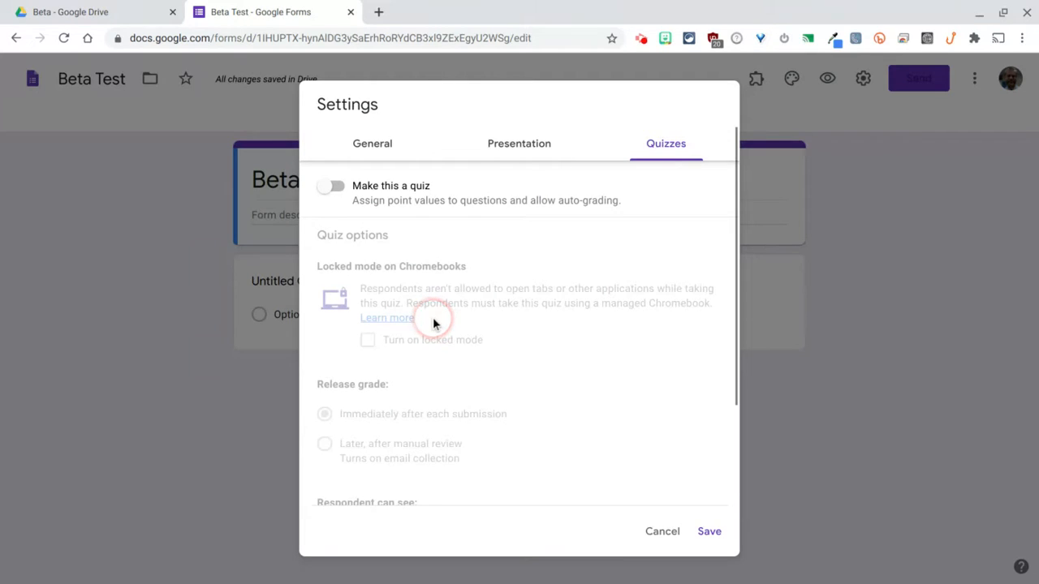
click(662, 532)
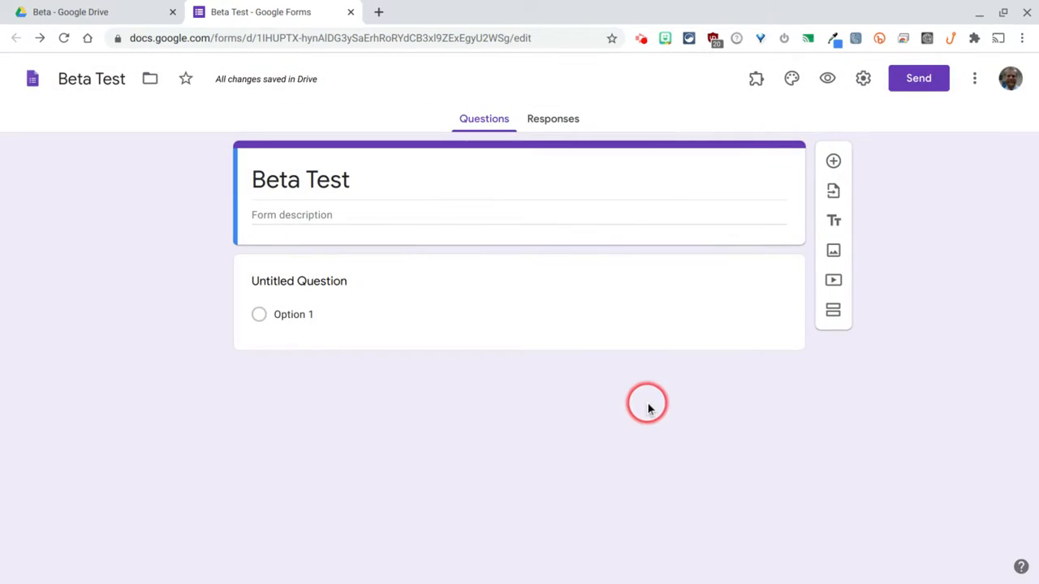
Check the form's additional actions, such as making a copy, getting a pre-filled link and adding collaborators.
click(976, 78)
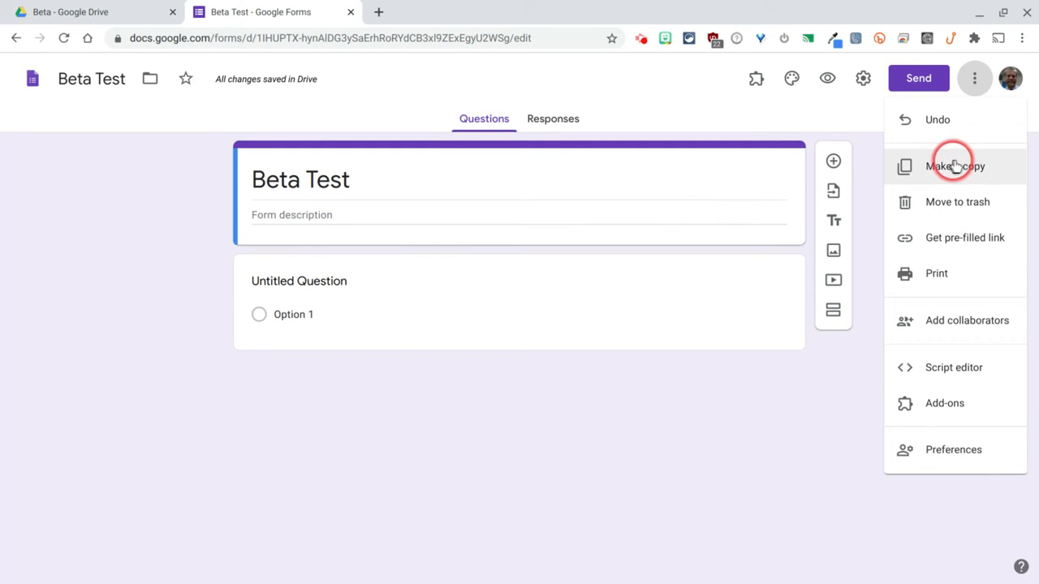
click(973, 80)
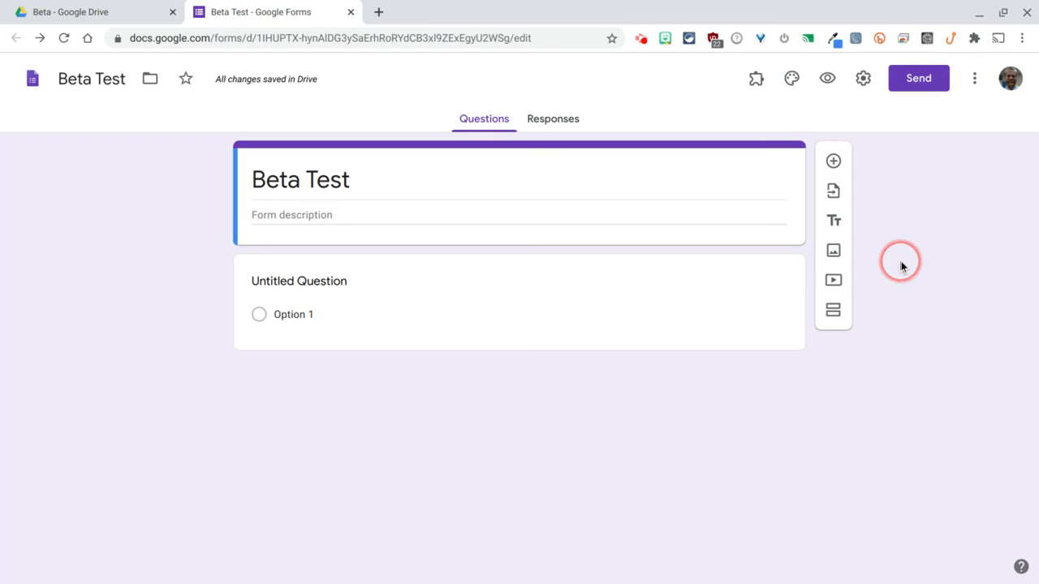